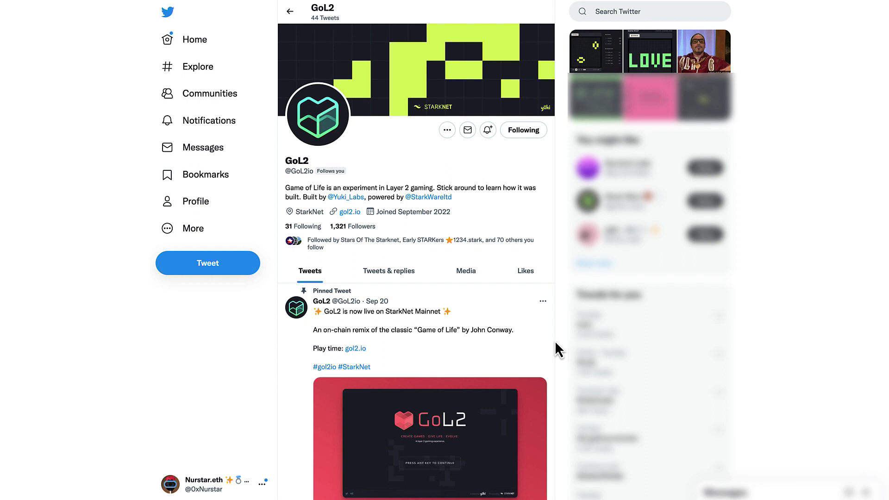
Review the tweets on the GoL2 profile and read its thread explaining what the Game of Life is.
scroll(555, 342, down, 3)
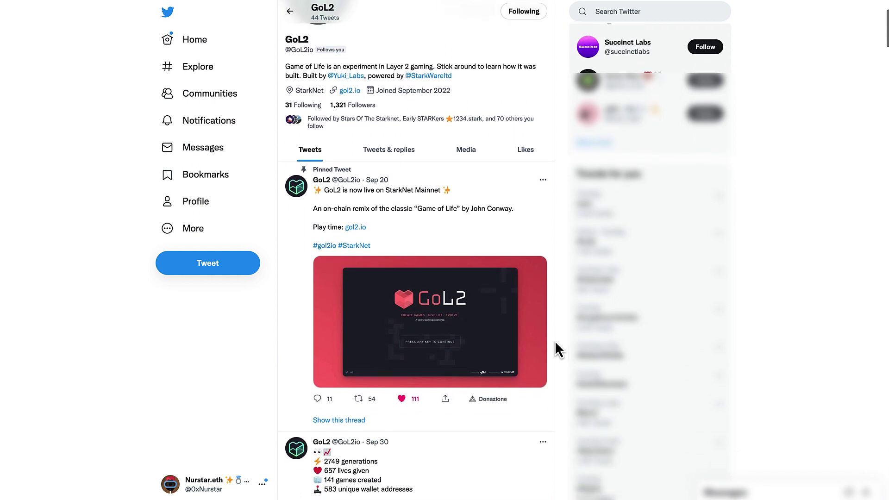
scroll(555, 342, down, 3)
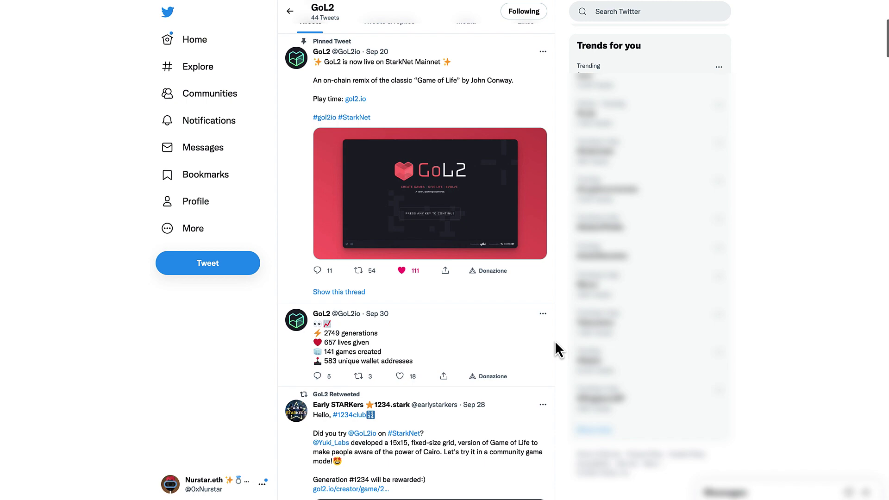
scroll(555, 343, down, 4)
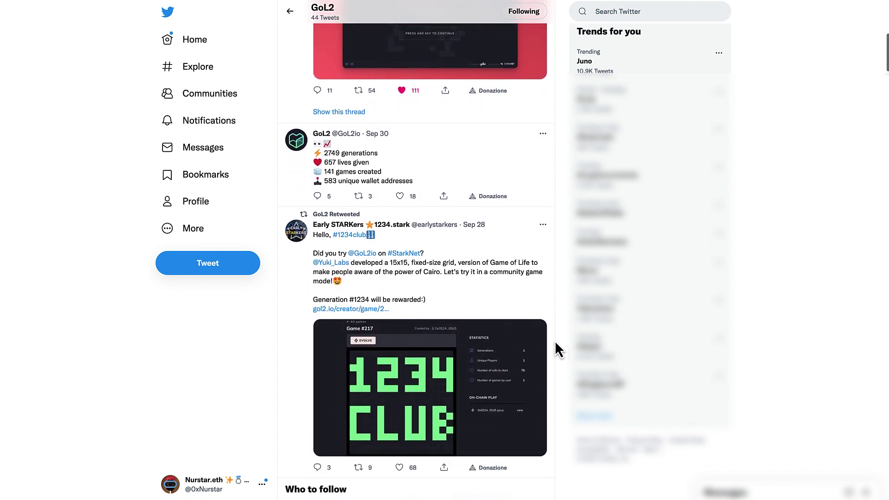
scroll(556, 345, down, 3)
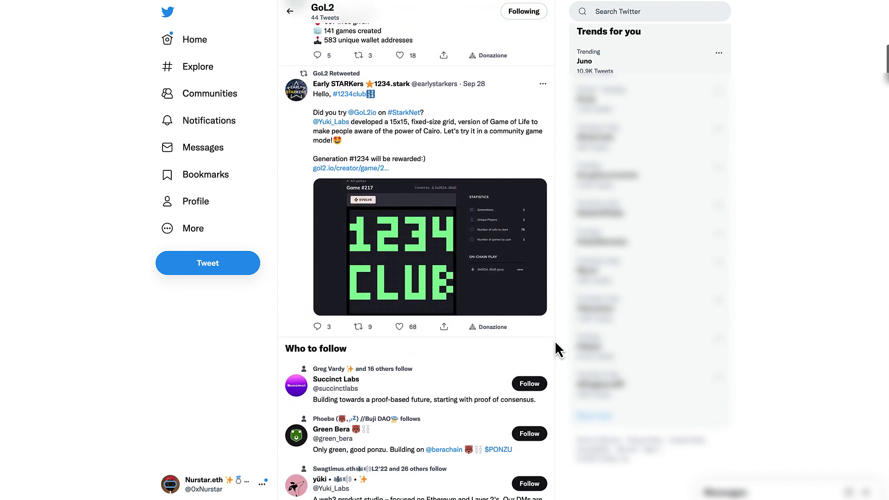
click(507, 313)
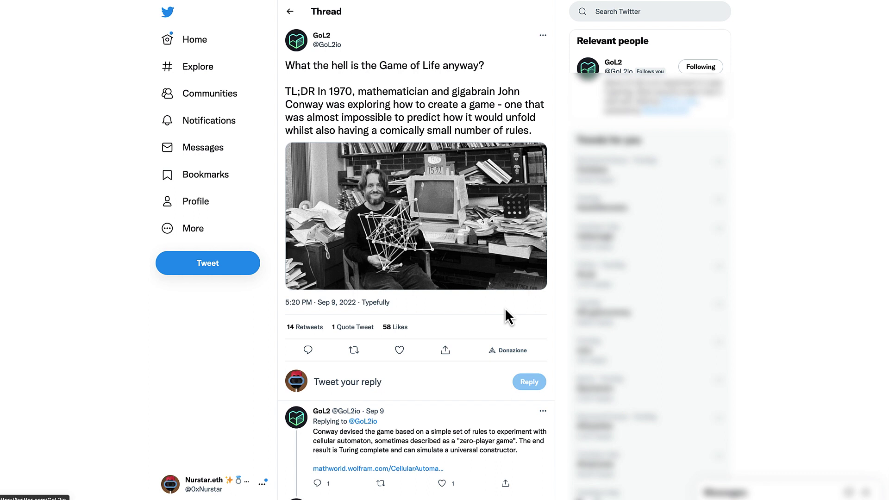
scroll(504, 308, down, 1)
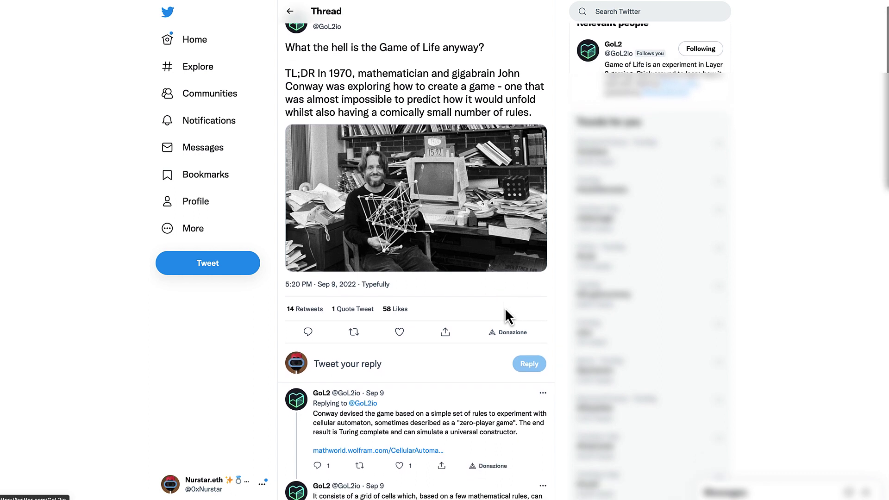
scroll(505, 310, down, 2)
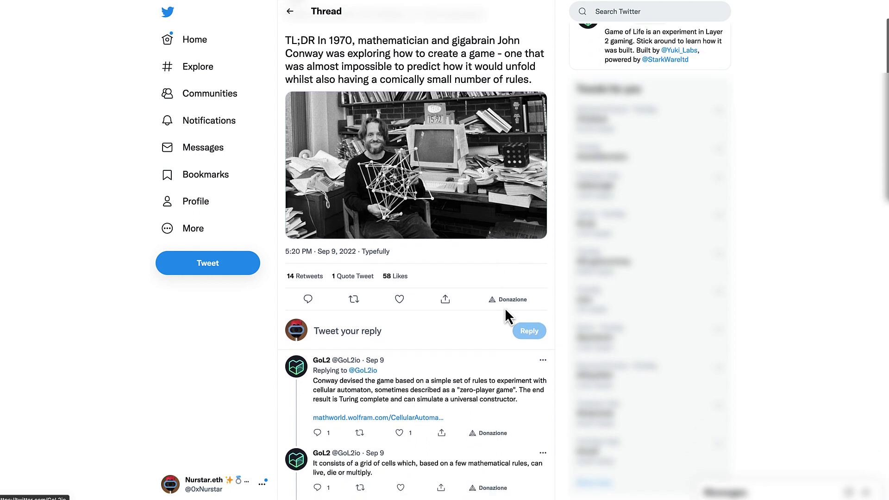
scroll(507, 316, down, 5)
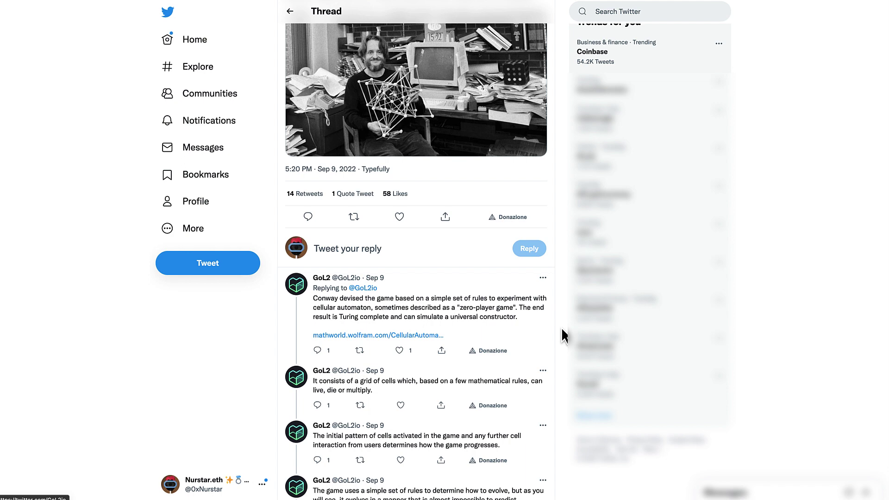
scroll(561, 327, down, 2)
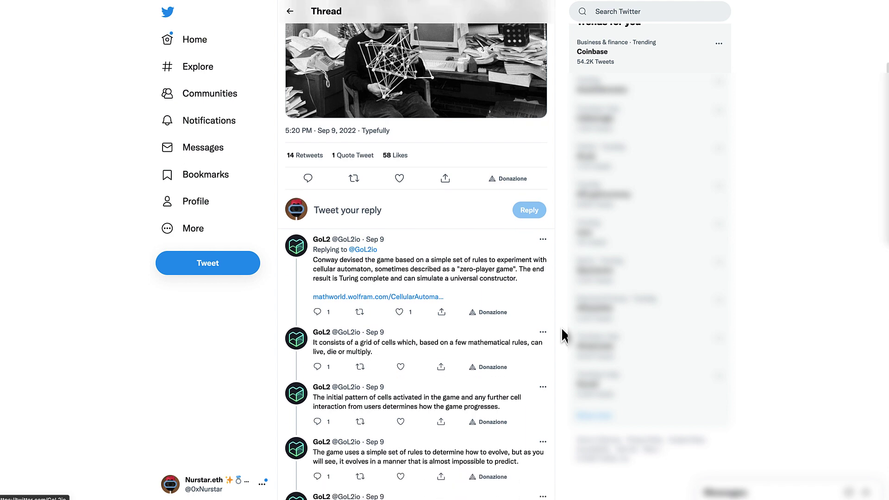
scroll(562, 326, down, 3)
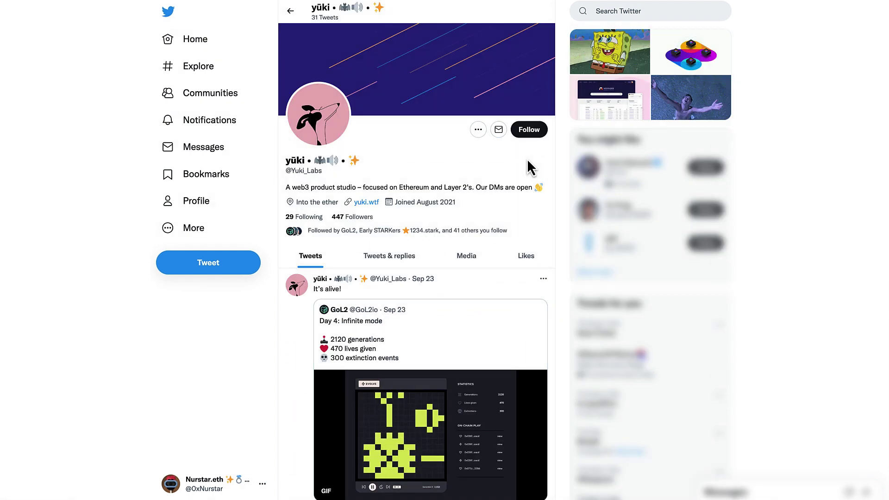
Follow the Yuki_Labs and GoL2io accounts and turn on tweet notifications for both.
click(518, 135)
click(488, 133)
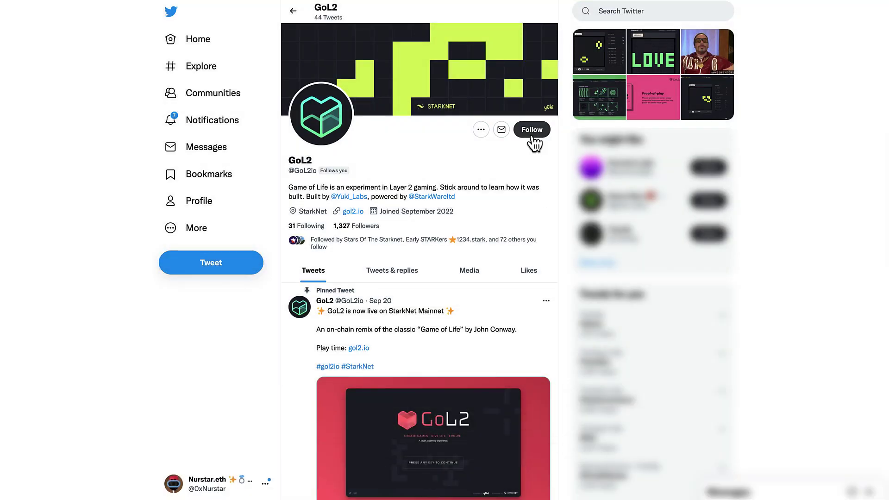
click(533, 136)
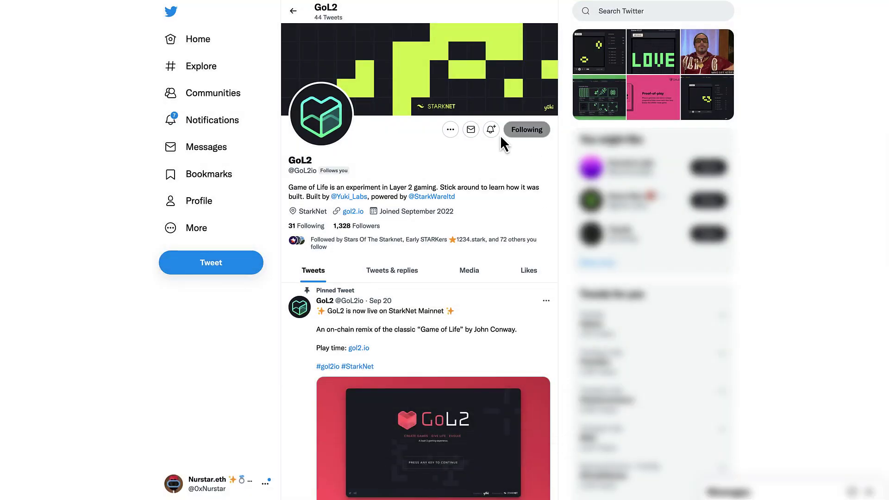
click(491, 130)
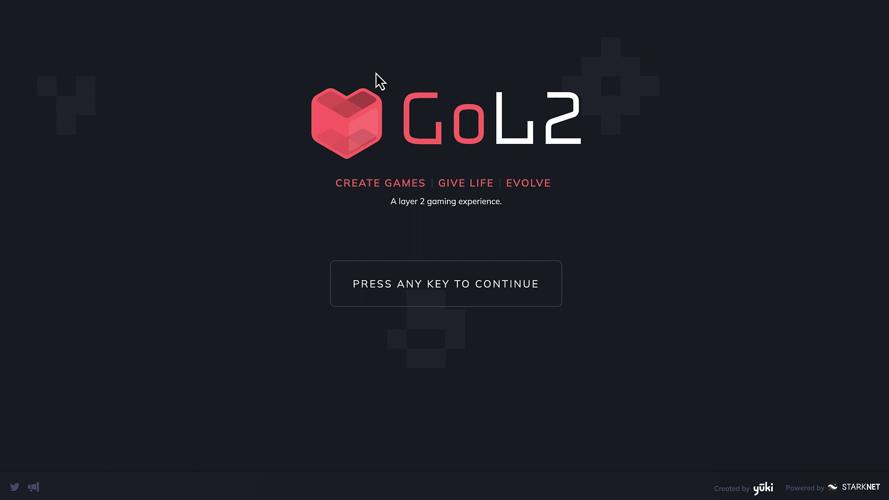
Enter the GoL2 site and connect the Braavos wallet, approving the dApp connection.
key(Return)
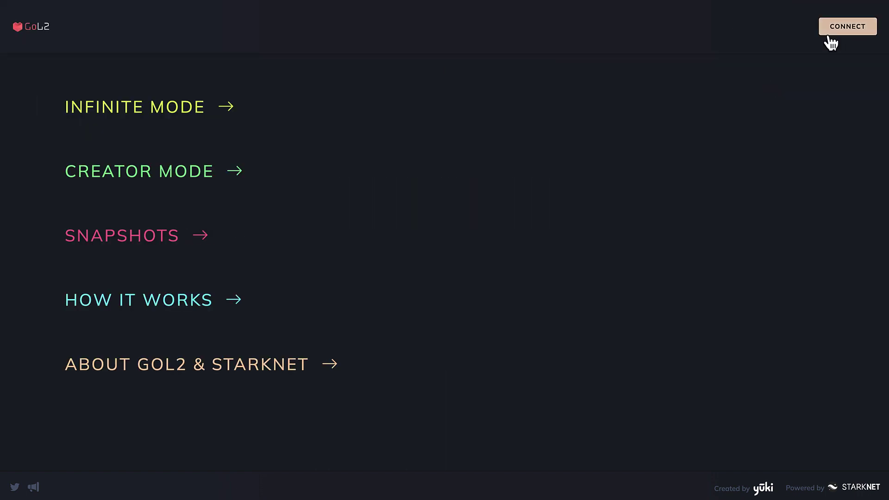
click(830, 33)
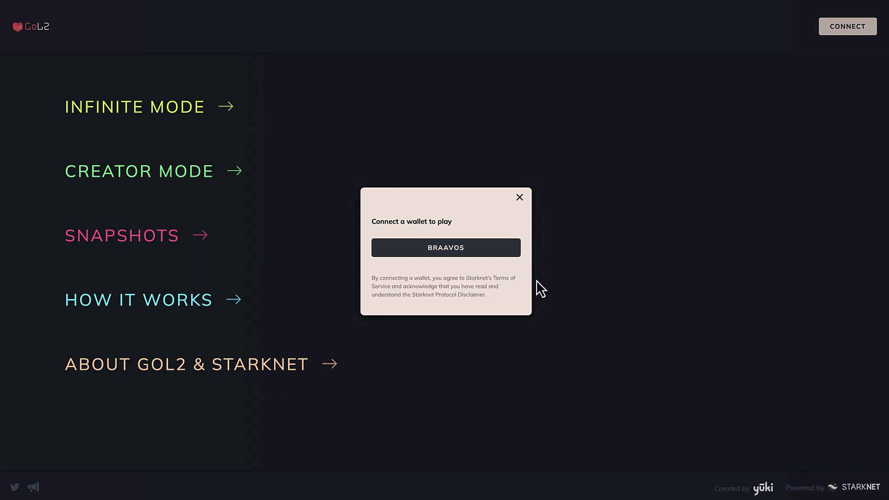
click(500, 250)
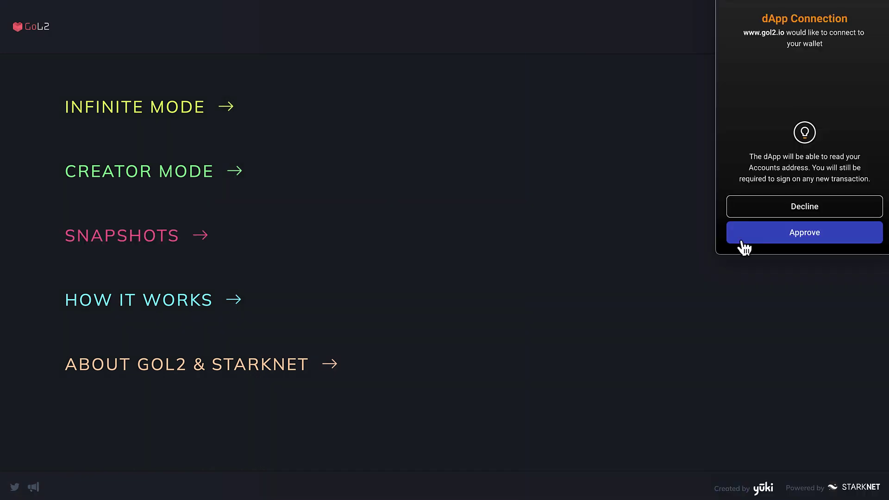
click(743, 238)
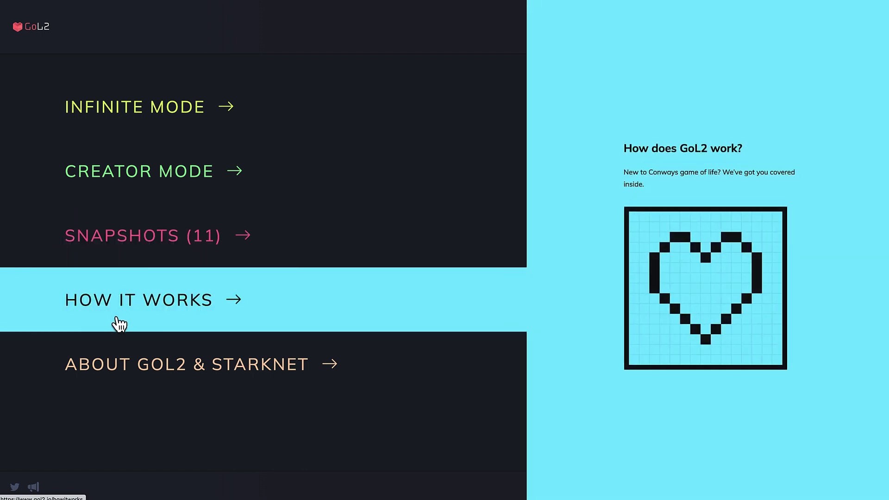
Read the How It Works guide, covering game components, rules, differences from GoL classic, Infinite mode and Creator mode.
click(387, 318)
scroll(772, 231, down, 4)
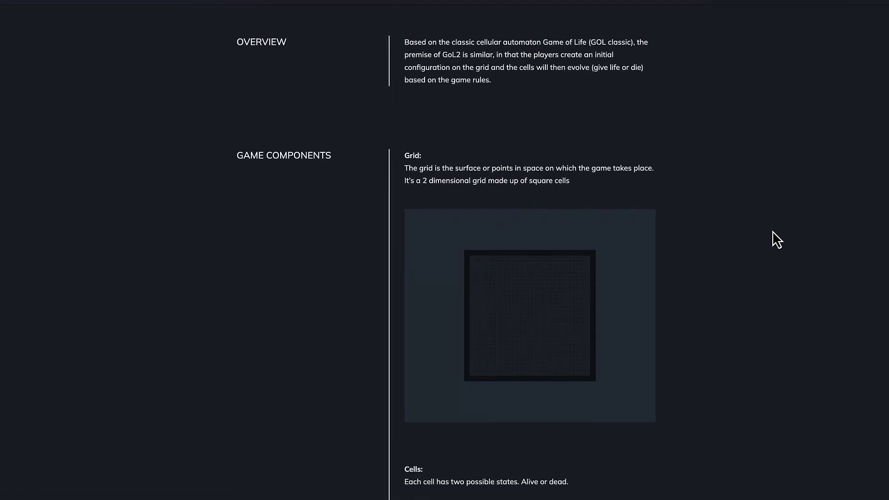
scroll(773, 231, down, 9)
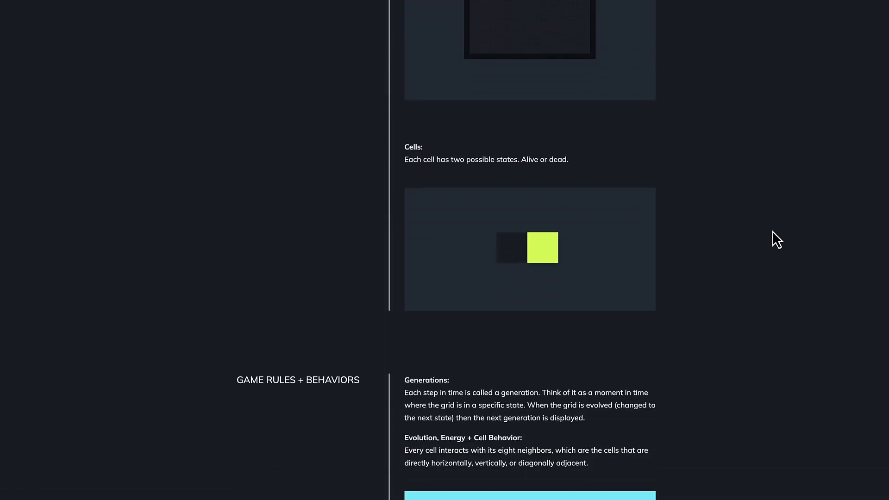
scroll(772, 231, down, 8)
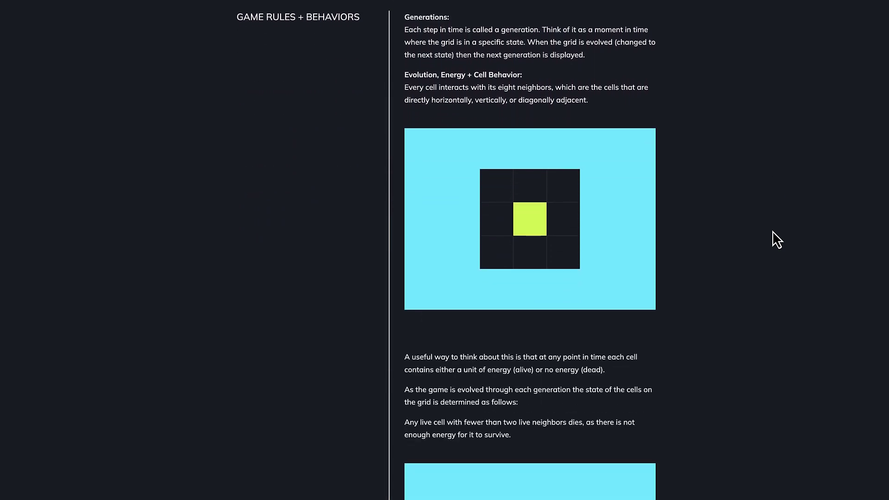
scroll(772, 231, down, 2)
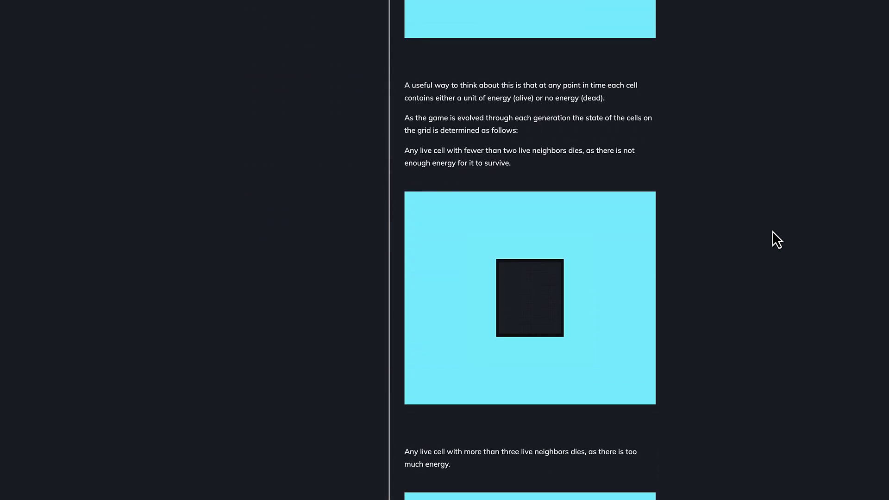
scroll(772, 230, down, 3)
scroll(772, 231, down, 10)
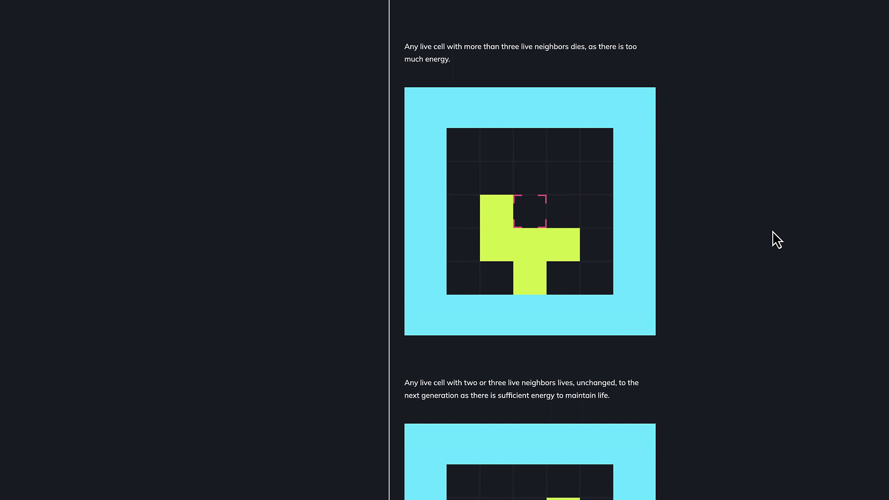
scroll(772, 230, down, 15)
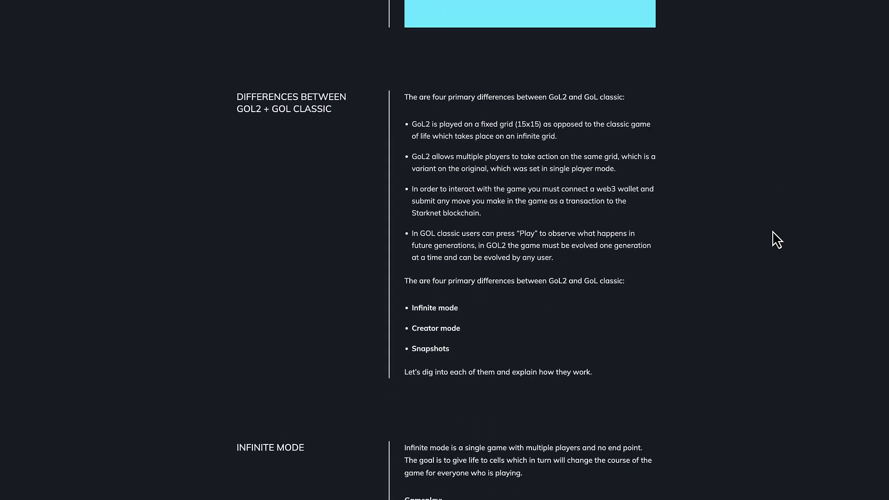
scroll(772, 230, down, 5)
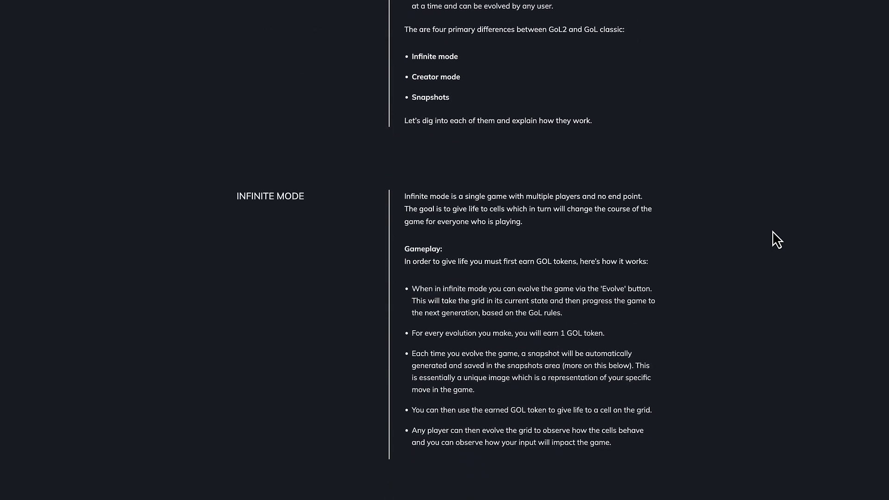
scroll(772, 231, down, 7)
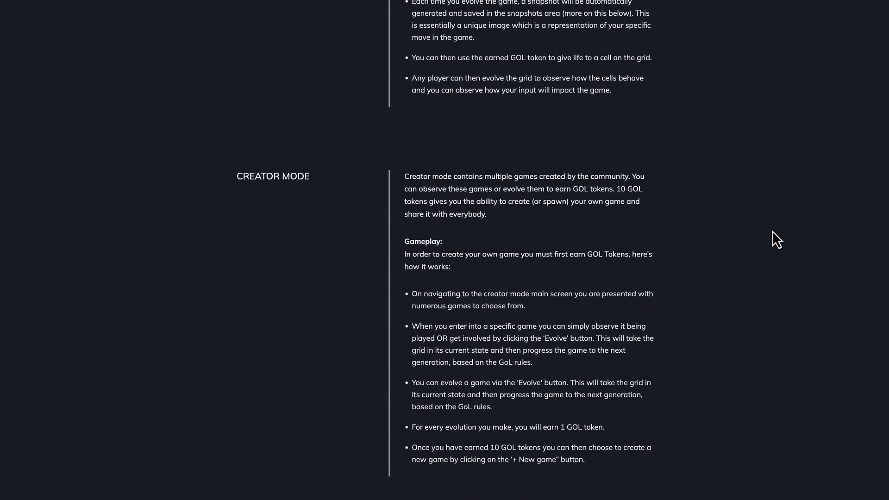
scroll(773, 230, down, 5)
click(763, 60)
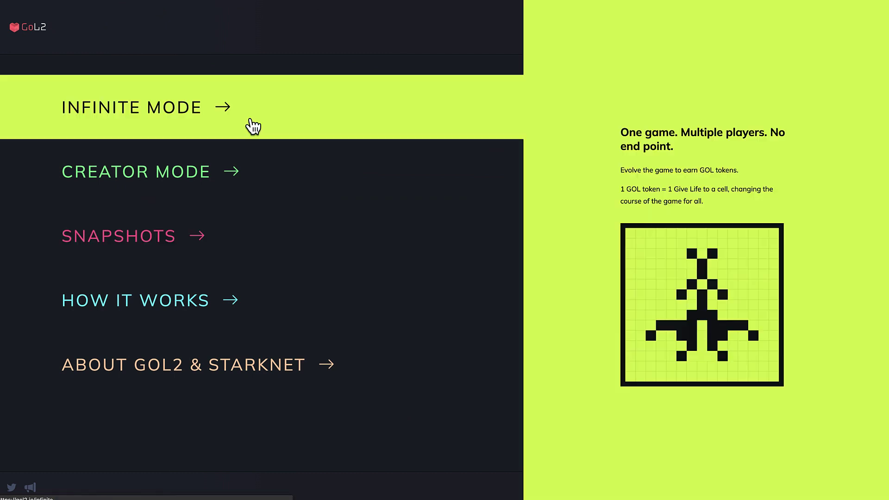
Enter Infinite mode, evolve the game by one generation and sign the Evolve transaction in the wallet.
click(252, 125)
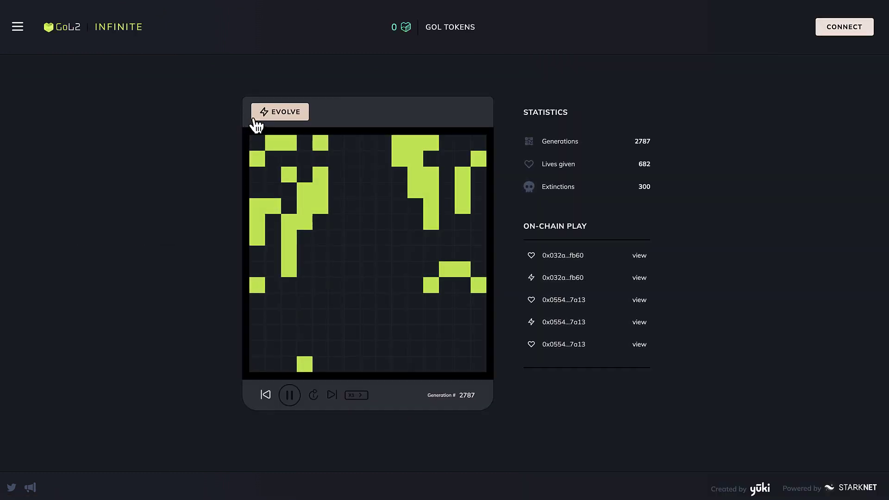
click(305, 116)
click(284, 114)
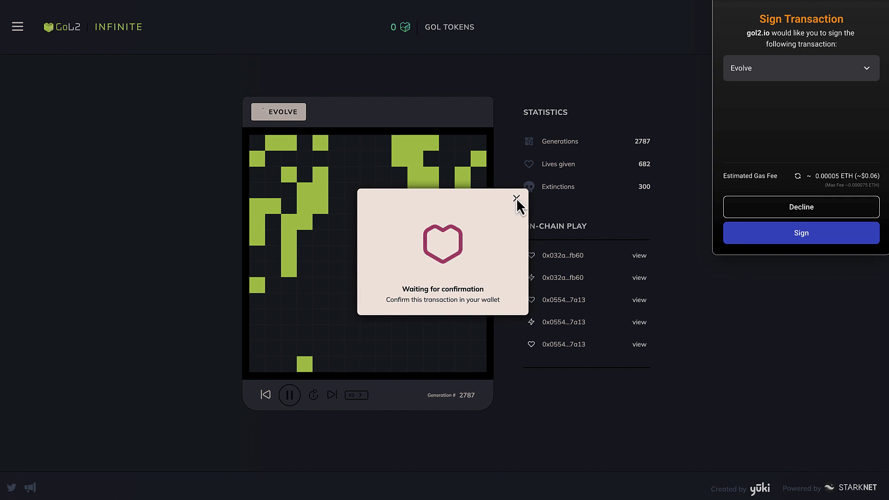
click(815, 242)
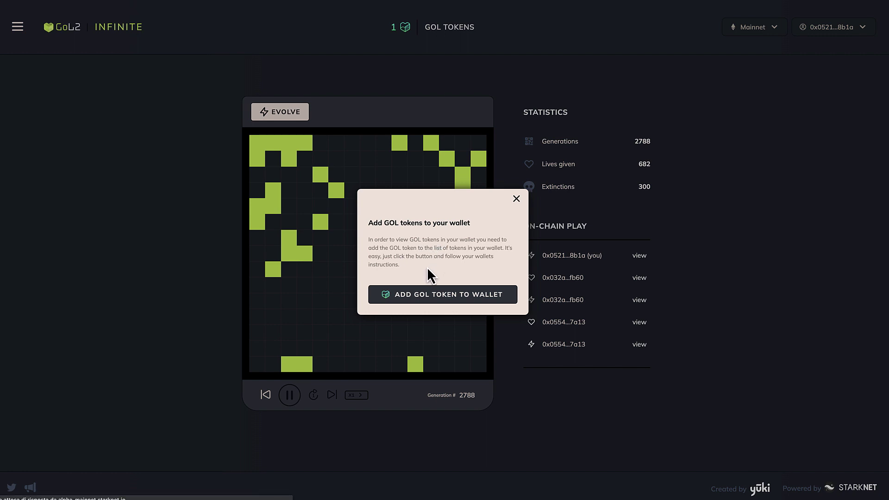
Add the GOL token to the wallet and approve the token request.
click(430, 296)
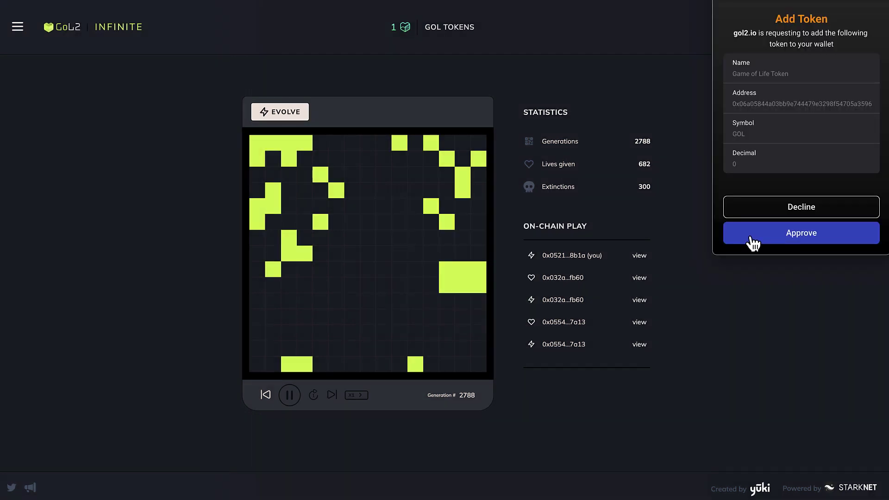
click(750, 235)
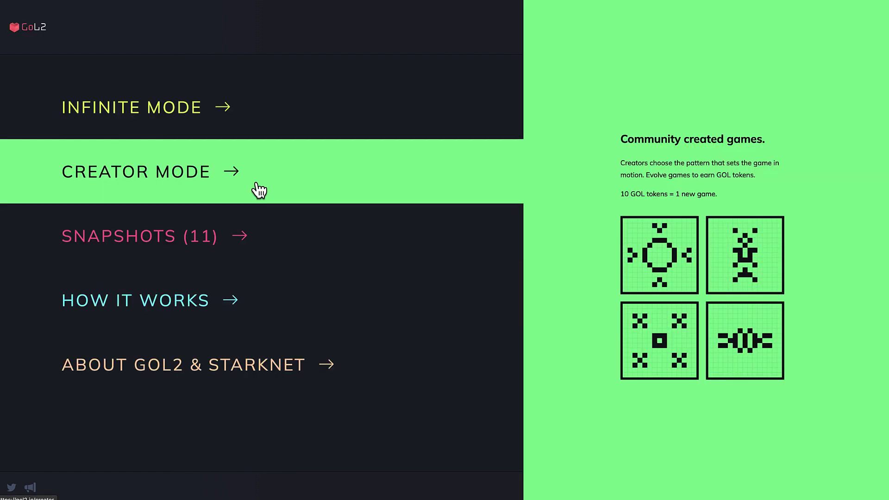
Enter Creator mode and draw live cells in the new game's grid, to the right of the two shapes above the starburst.
click(257, 184)
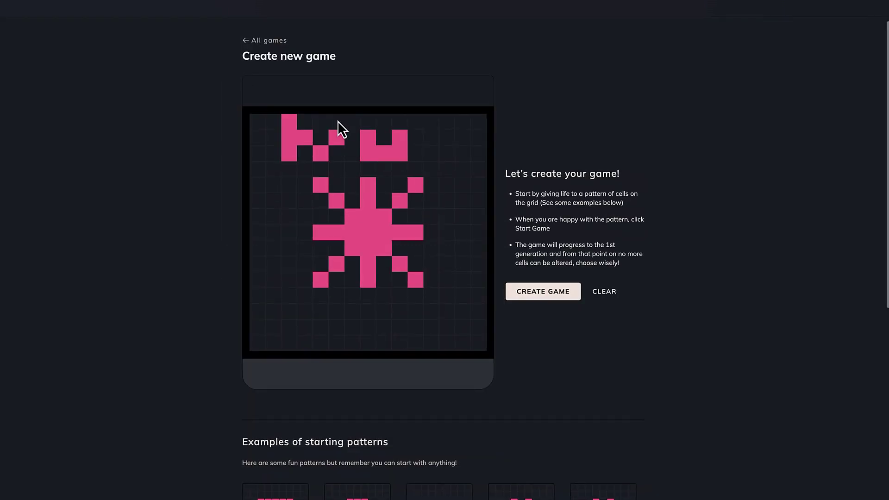
drag(431, 150, 431, 121)
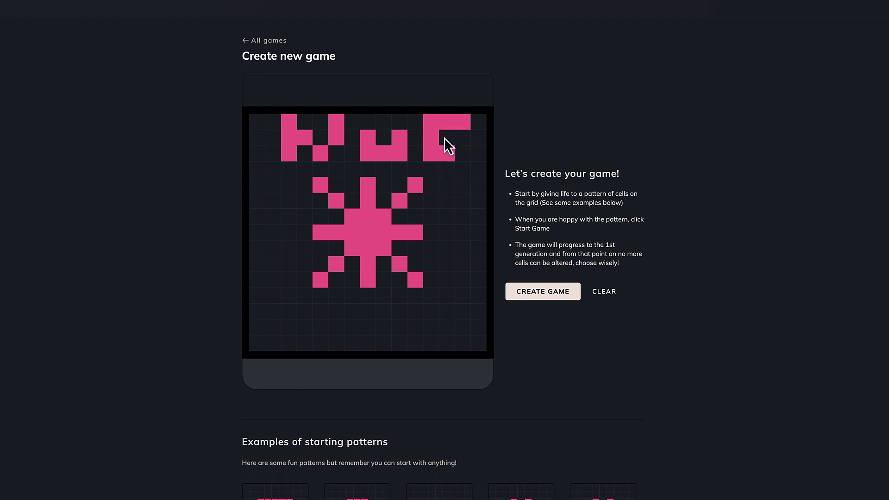
drag(448, 153, 463, 136)
scroll(463, 136, down, 1)
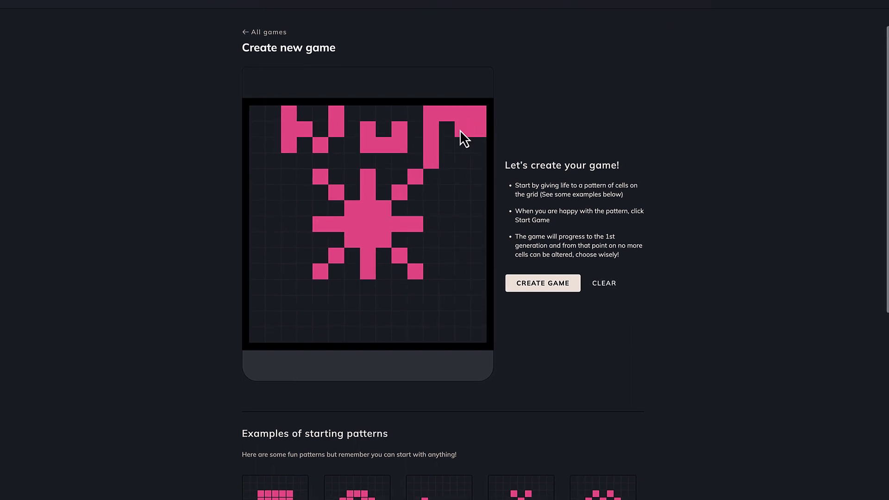
click(452, 134)
scroll(462, 139, down, 1)
click(460, 157)
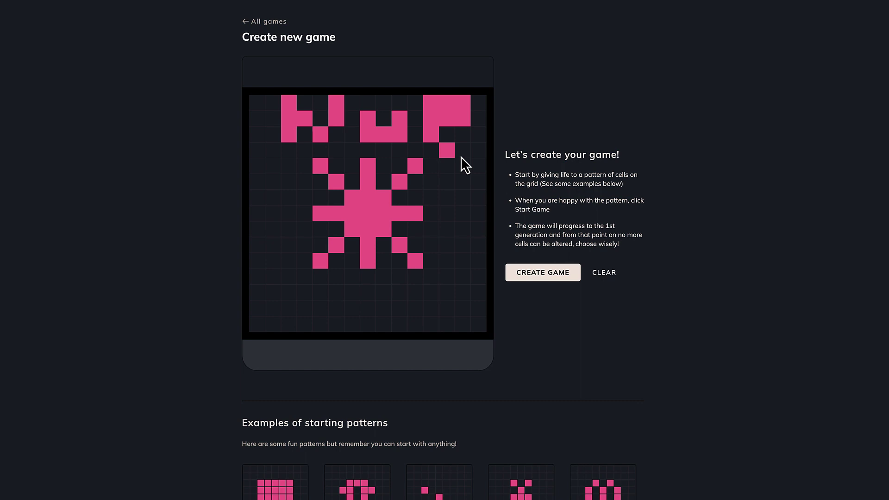
Create the game from the drawn pattern and evolve it by one generation, signing the Create and Evolve transactions in the wallet.
click(554, 280)
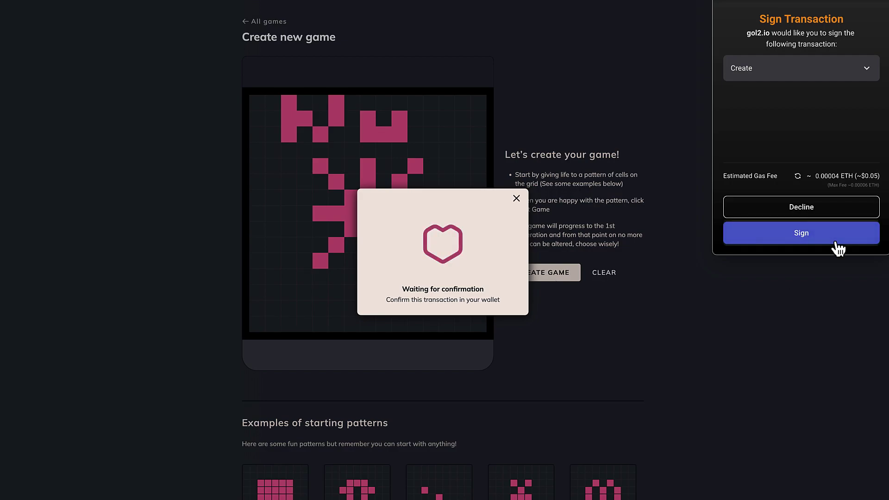
click(837, 241)
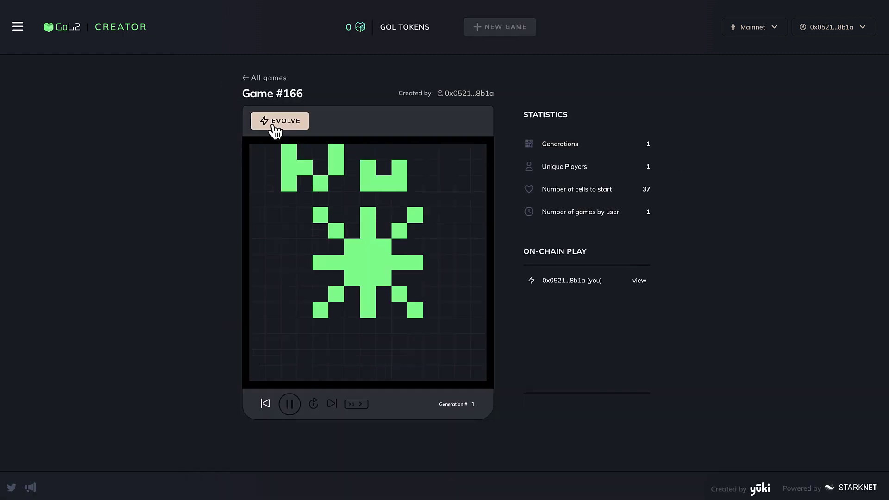
click(275, 121)
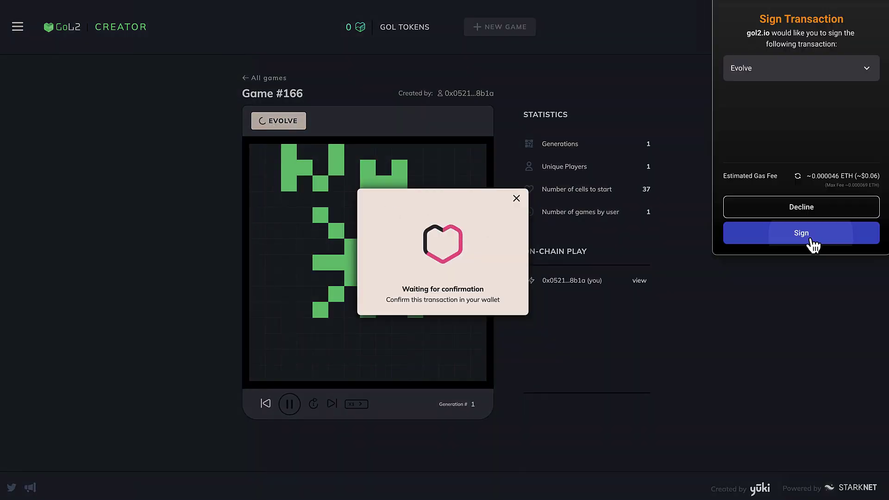
click(810, 243)
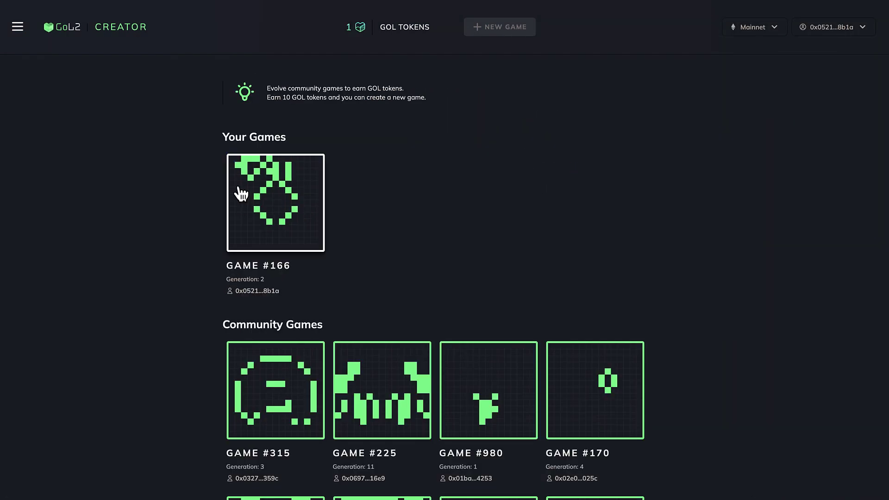
Open Game #166 from Your Games and return its playback to the start.
click(276, 218)
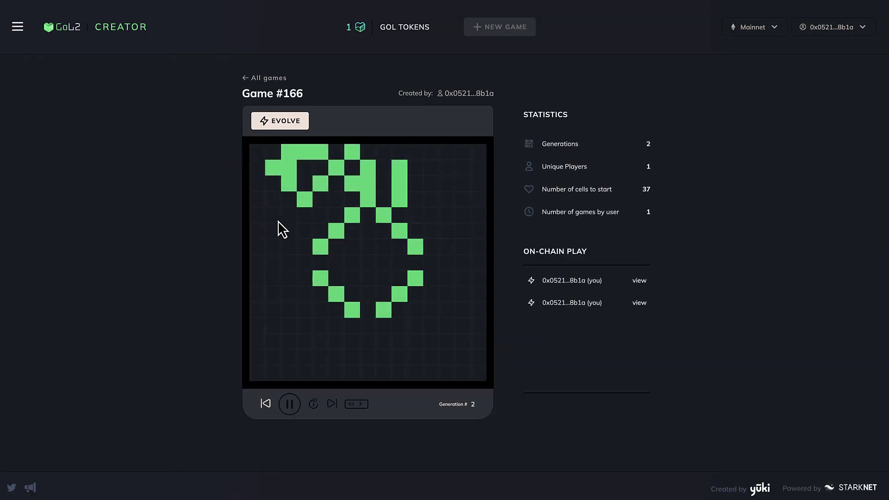
click(266, 405)
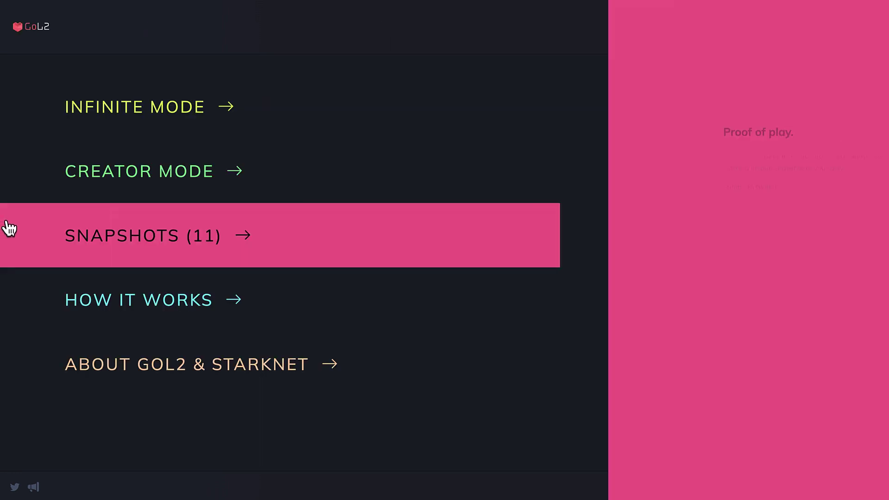
View the collected Infinite game snapshots in the Snapshots section.
click(17, 229)
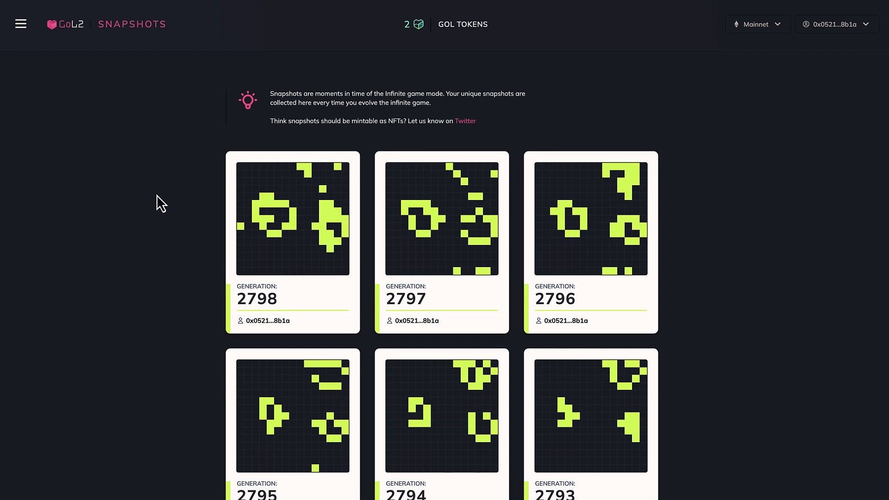
scroll(156, 196, down, 1)
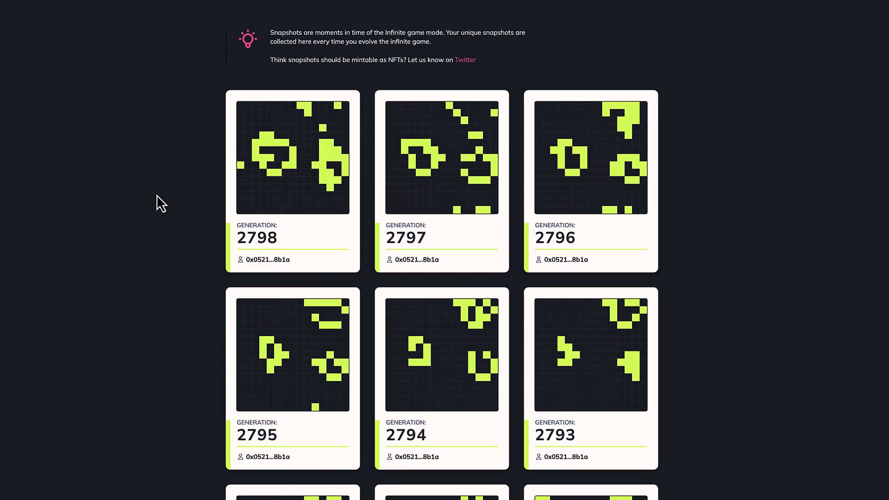
Read the About GoL2 & StarkNet page, covering the Overview and About Game of Life sections.
mouse_move(48, 363)
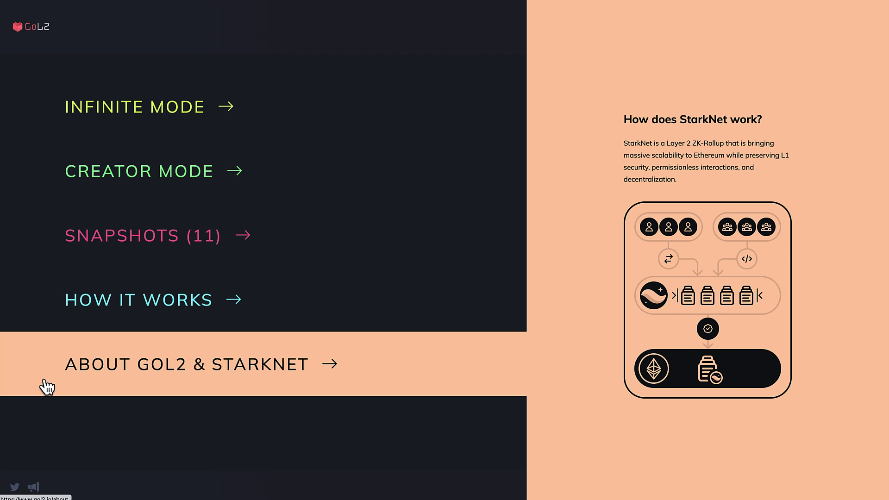
click(45, 383)
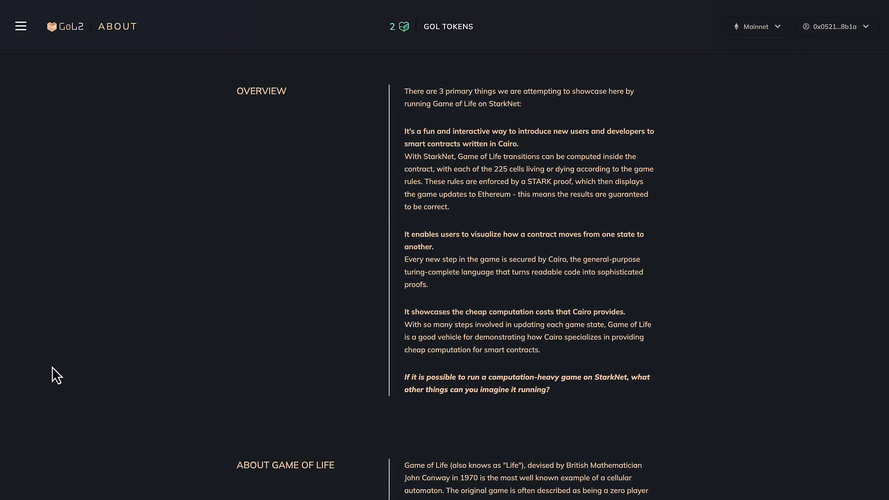
scroll(53, 366, down, 2)
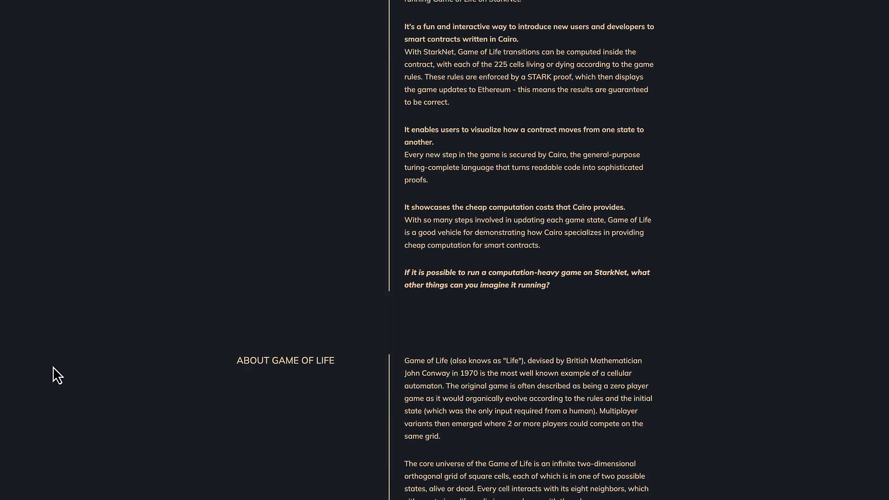
scroll(52, 366, down, 10)
scroll(53, 365, up, 8)
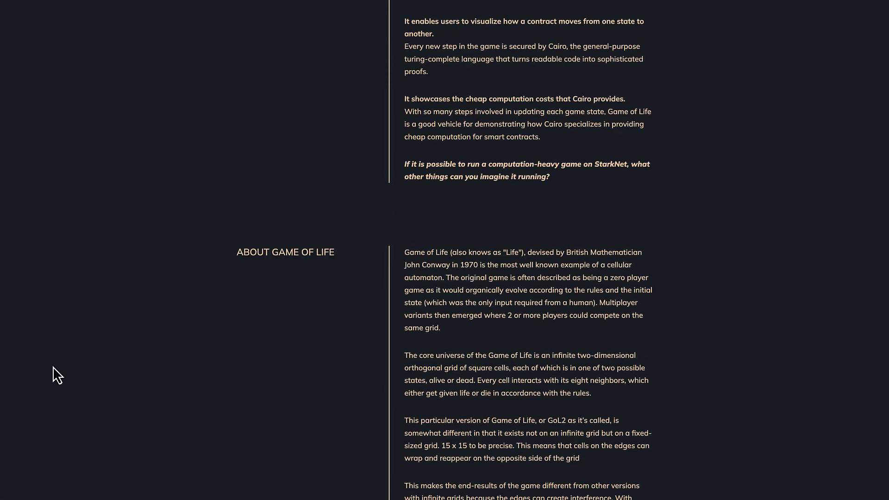
scroll(52, 365, up, 4)
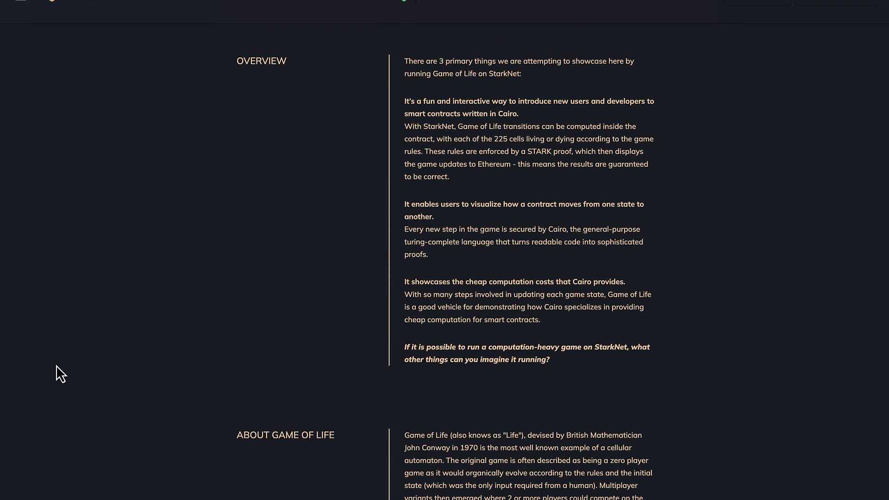